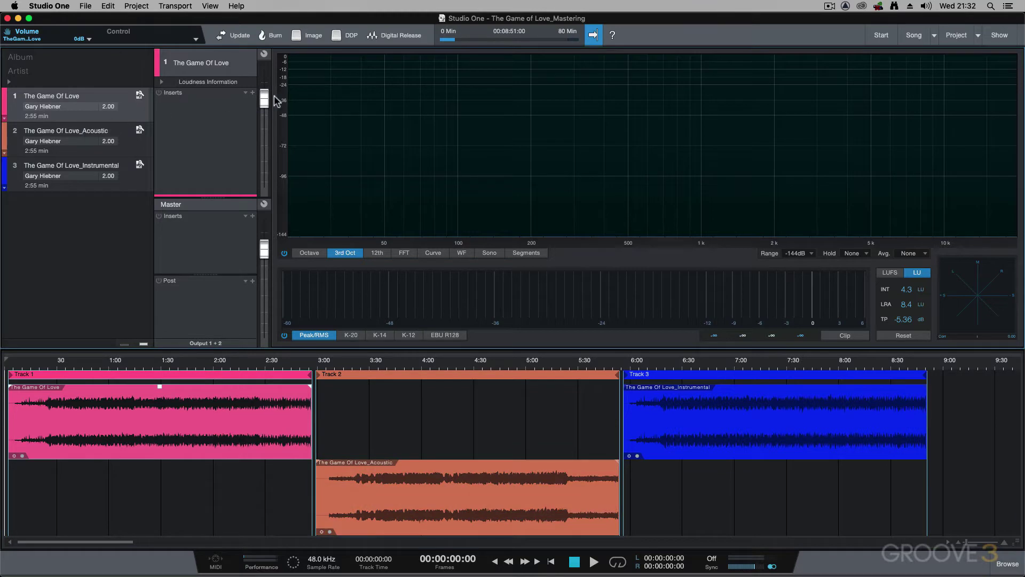
Select the Acoustic track, drop its volume to -8.7 dB, then return to its channel settings
click(120, 131)
drag(265, 99, 265, 132)
click(126, 108)
click(133, 144)
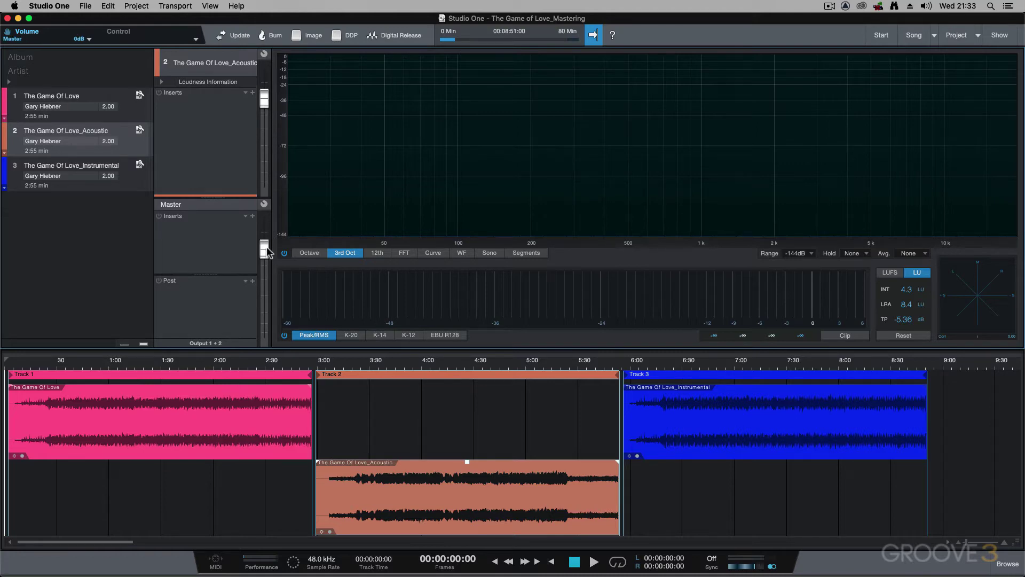
Cycle through The Game Of Love, Acoustic and Instrumental tracks, ending on The Game Of Love
mouse_move(265, 245)
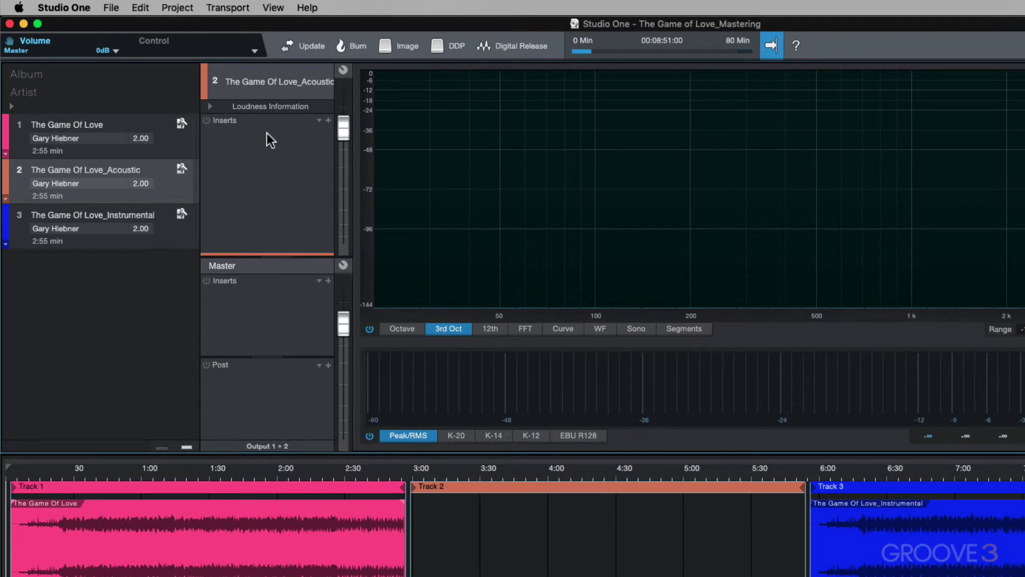
click(172, 128)
click(164, 181)
click(164, 205)
click(164, 187)
click(169, 135)
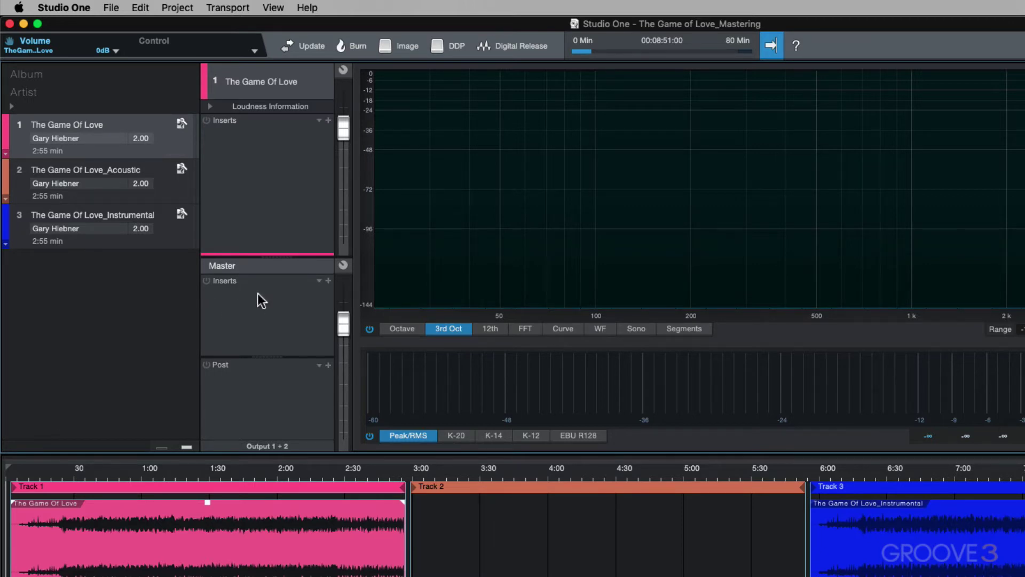
mouse_move(342, 326)
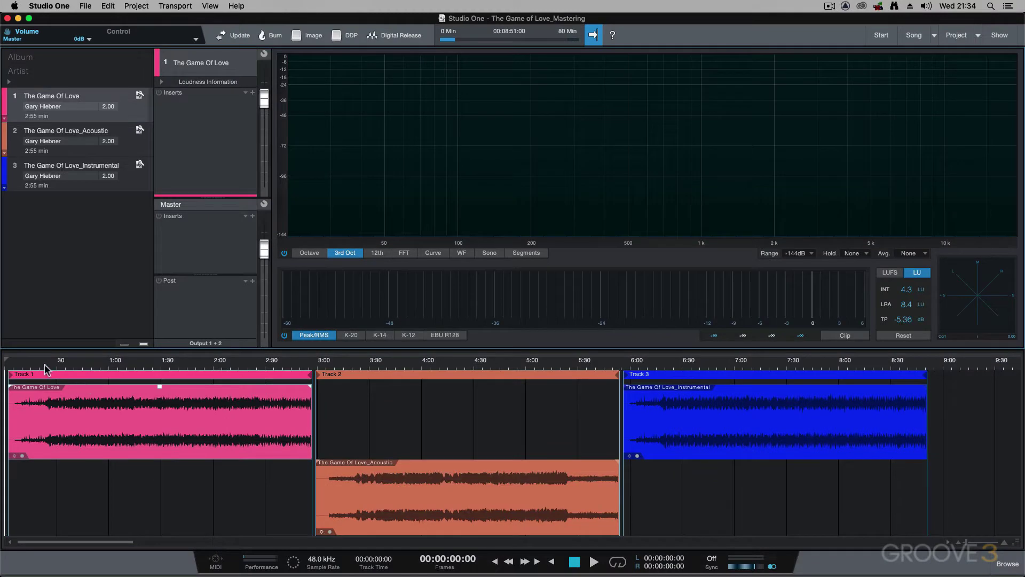
Audition the album from the first song and at 3:32, then stop and select the Acoustic track
click(45, 363)
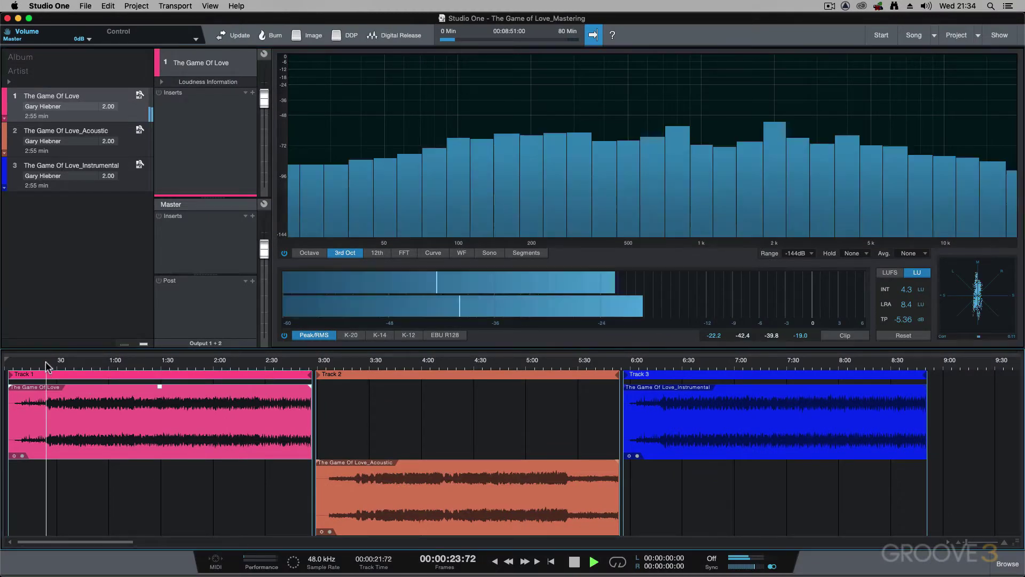
key(space)
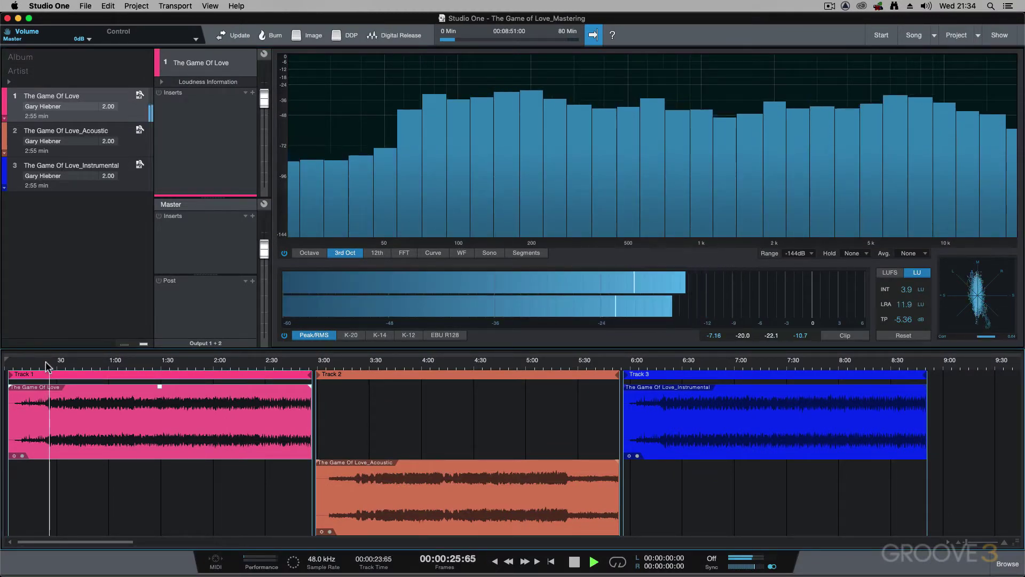
mouse_move(413, 102)
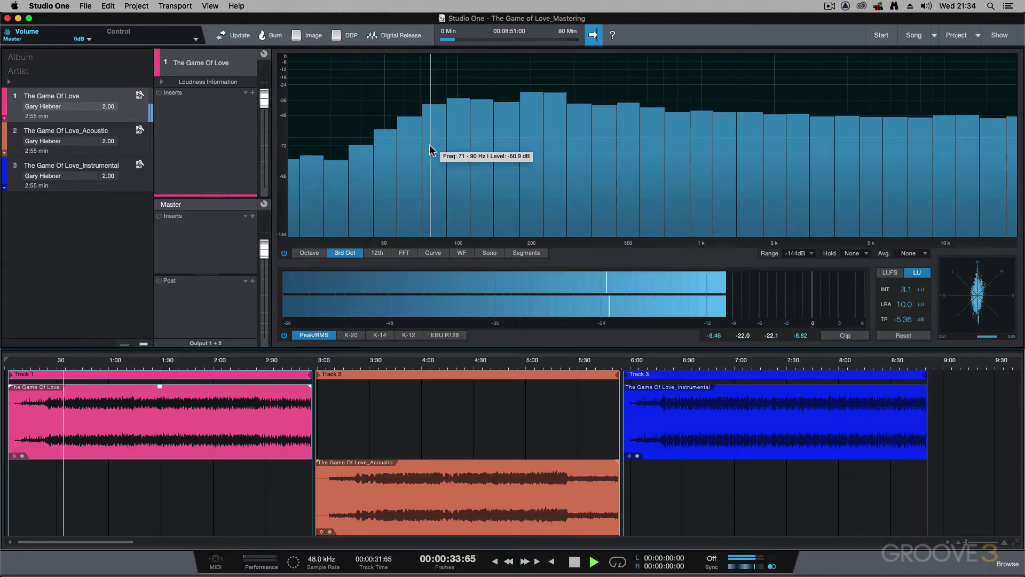
click(374, 369)
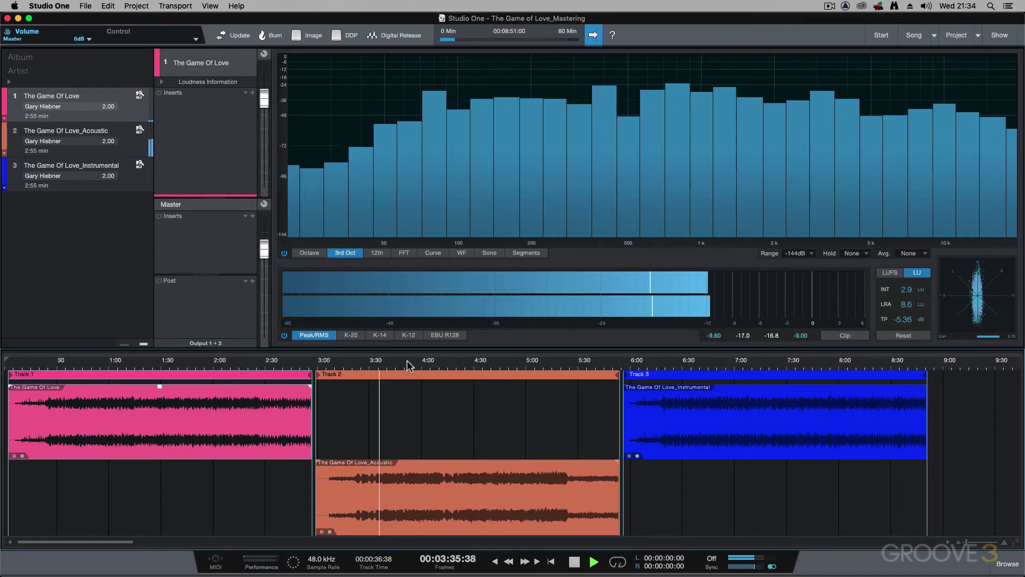
mouse_move(459, 120)
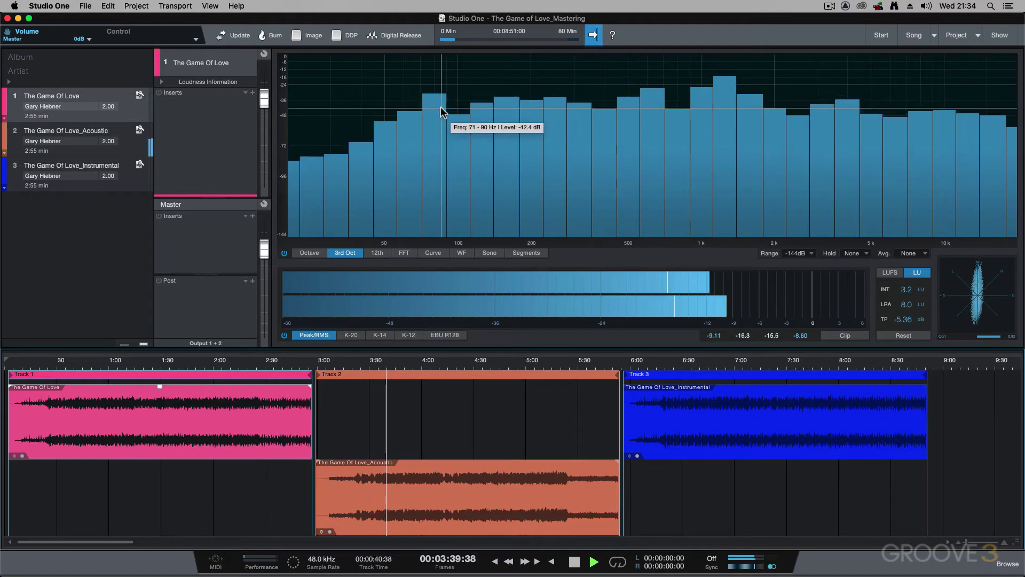
key(space)
click(123, 151)
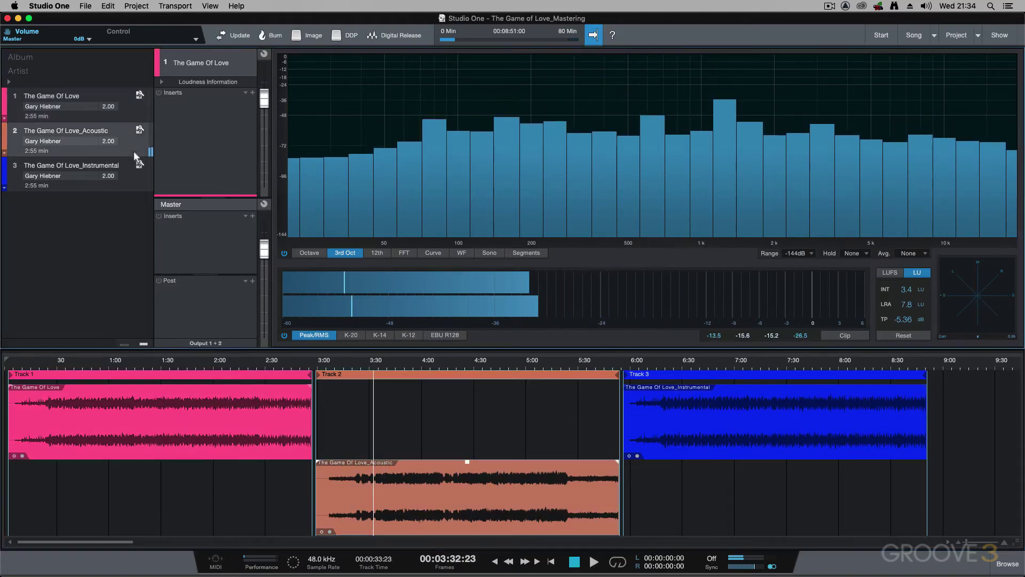
Insert Pro EQ on the Acoustic track via an 'eq' search and move its window aside
click(252, 93)
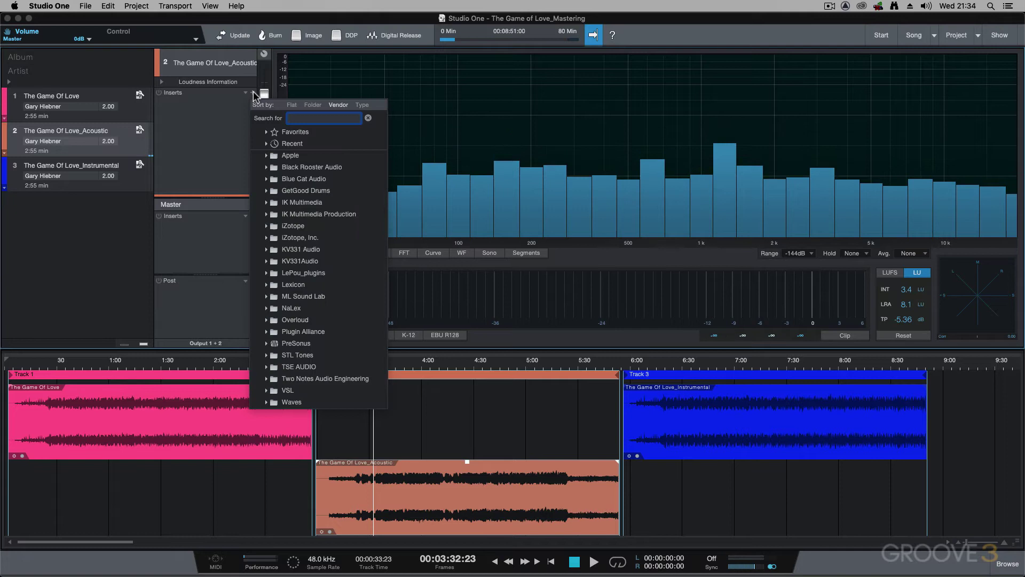
text(eq)
key(Return)
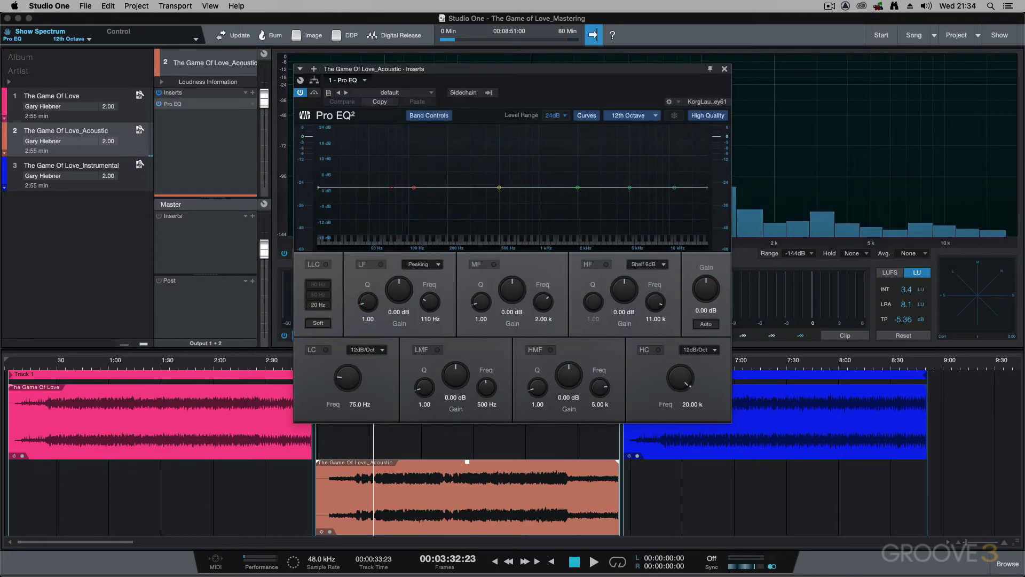
drag(431, 69, 685, 131)
Briefly play from about 3:23, then boost the low band 2.38 dB at 108 Hz
click(357, 363)
key(space)
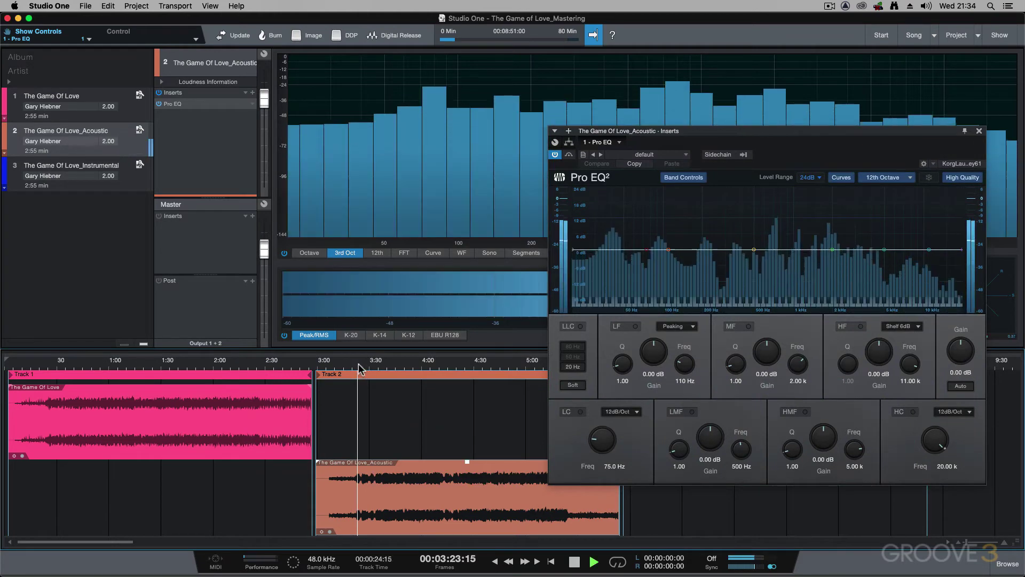
key(space)
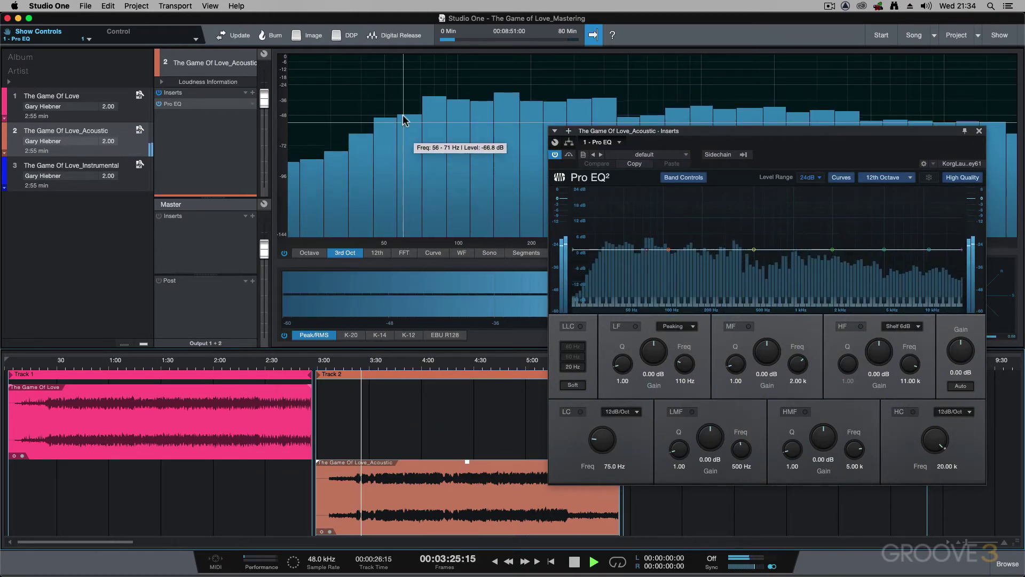
drag(668, 249, 667, 242)
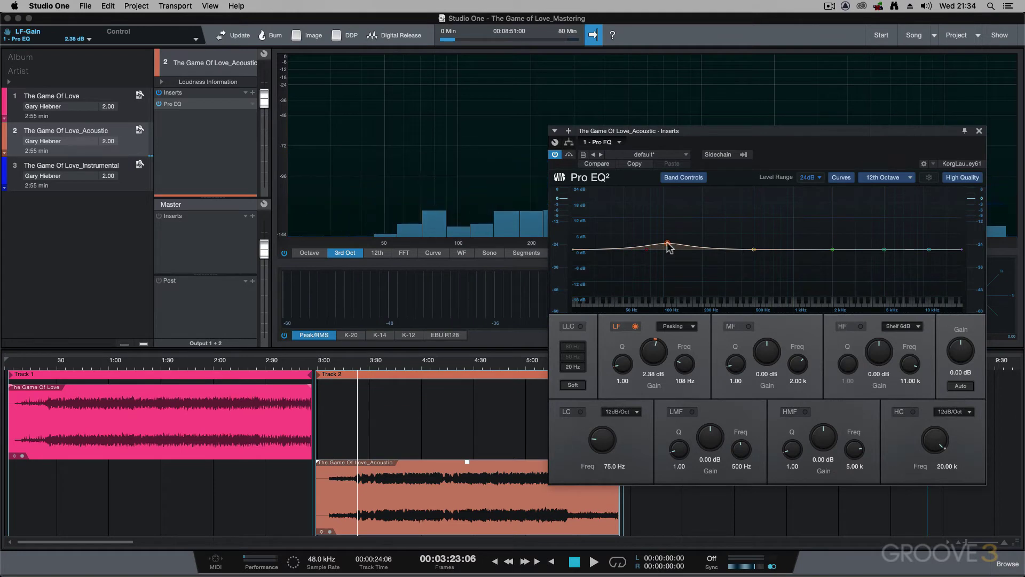
Audition the low boost around 1:06 and 3:24 with the Acoustic Pro EQ reopened, then stop
click(121, 366)
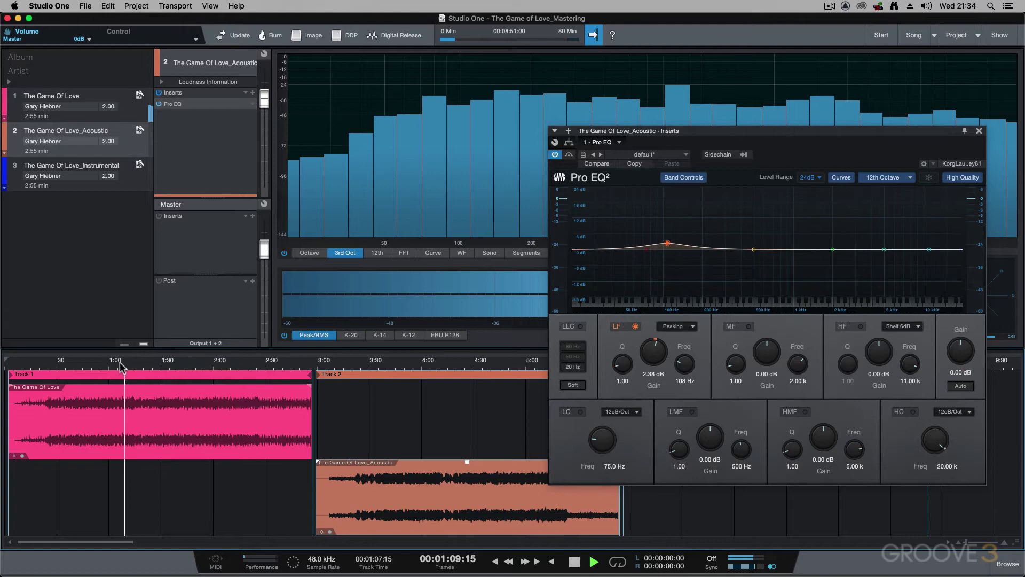
click(135, 111)
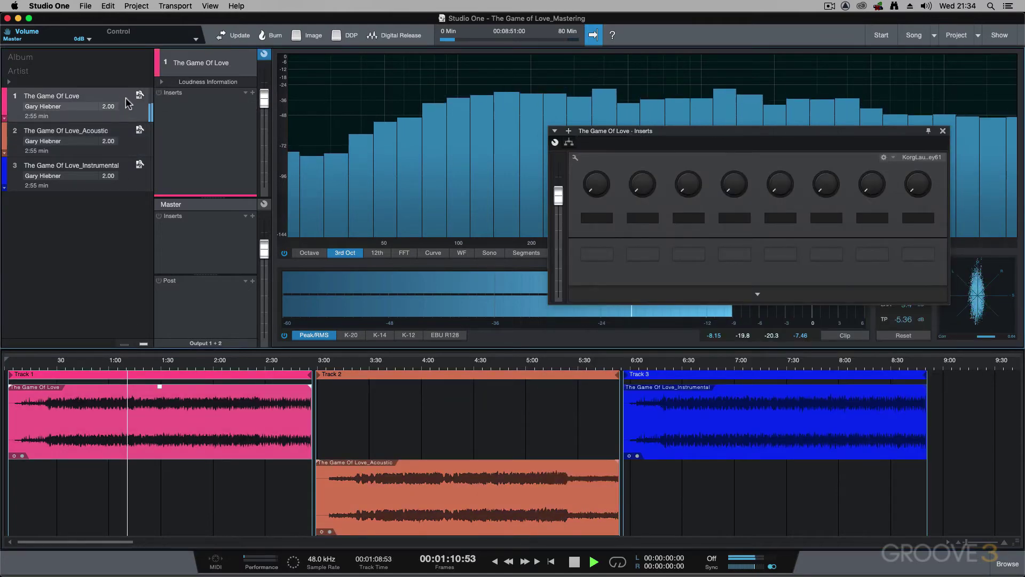
click(130, 148)
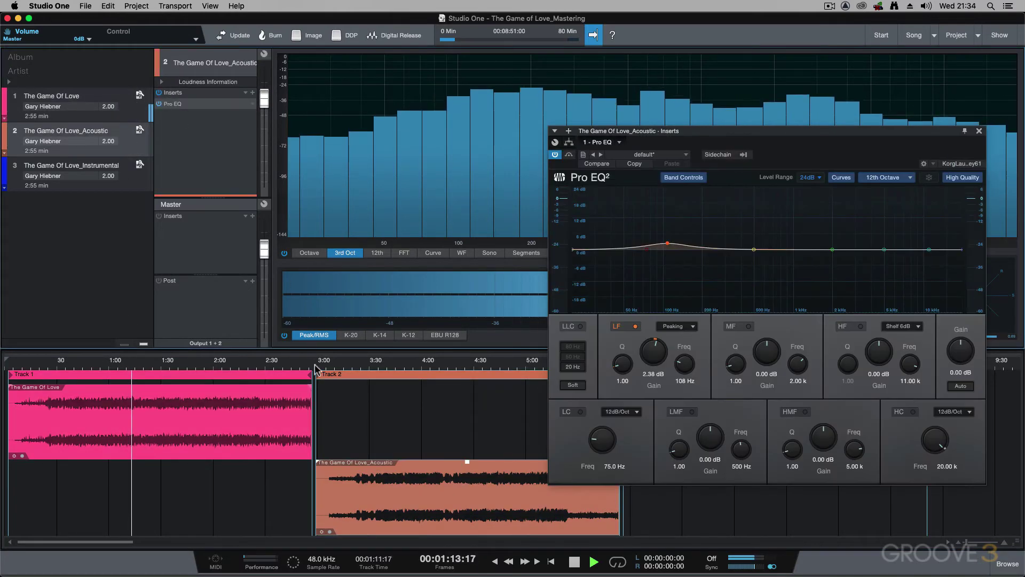
click(360, 366)
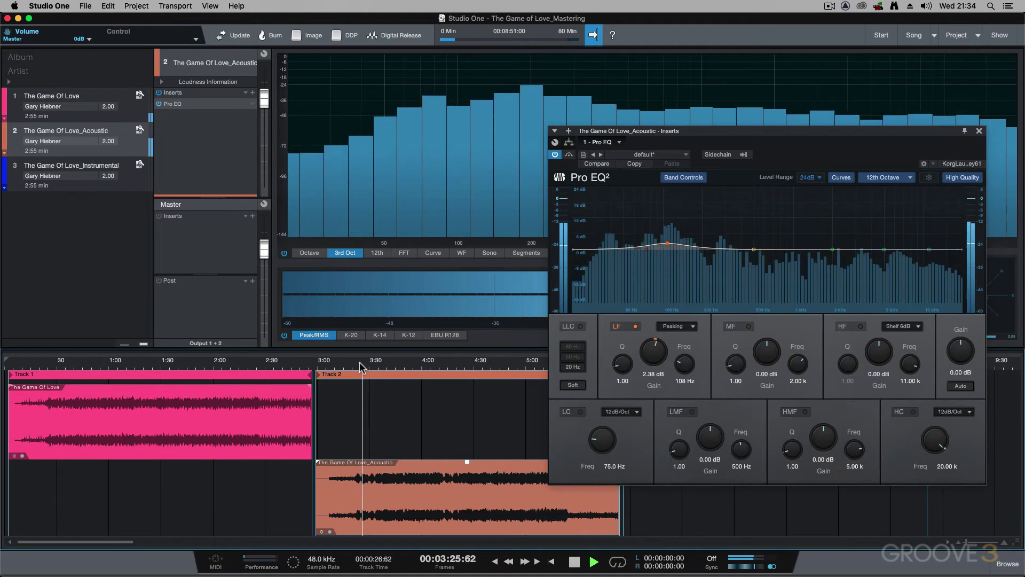
click(121, 367)
key(space)
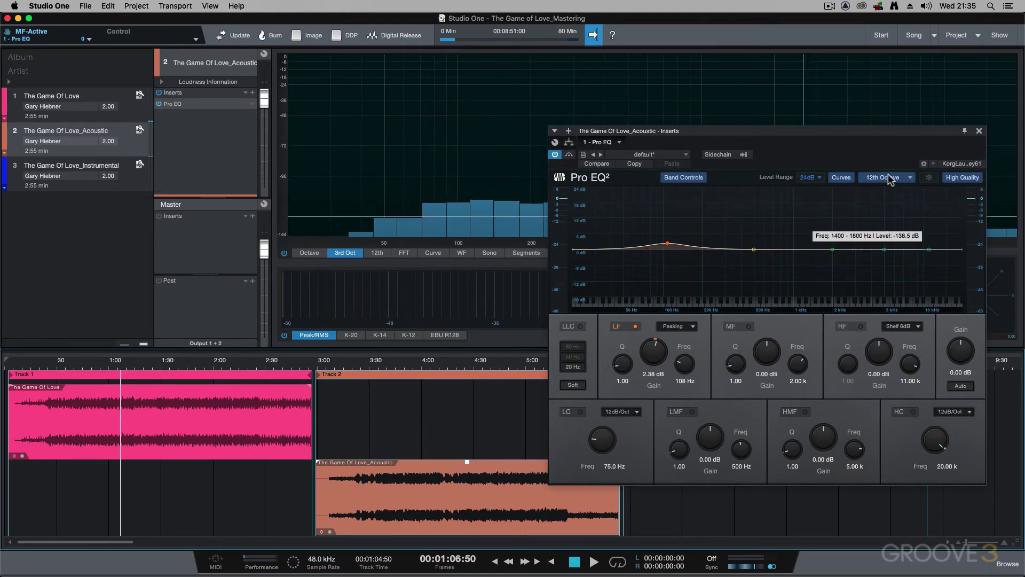
click(979, 130)
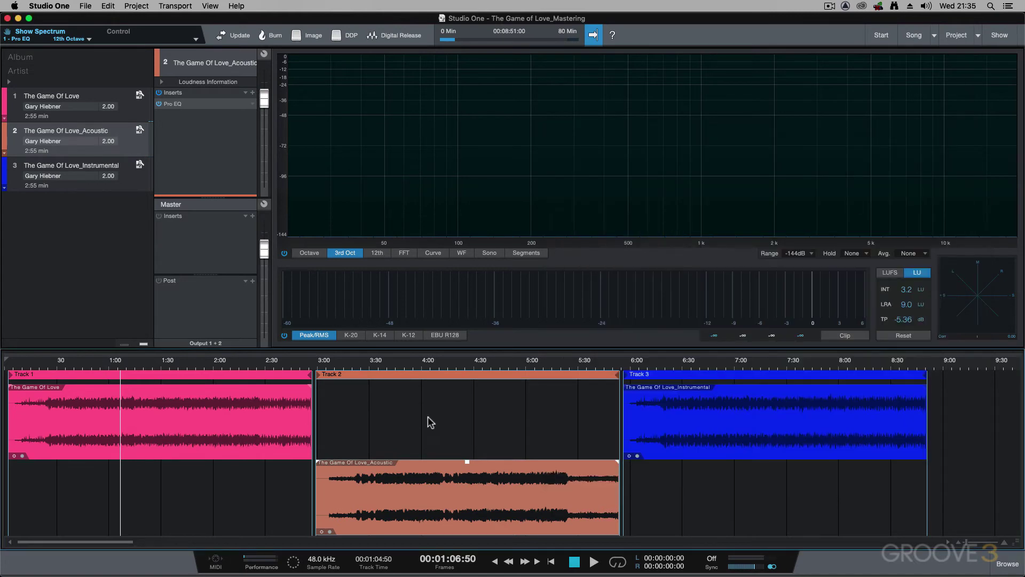
click(714, 365)
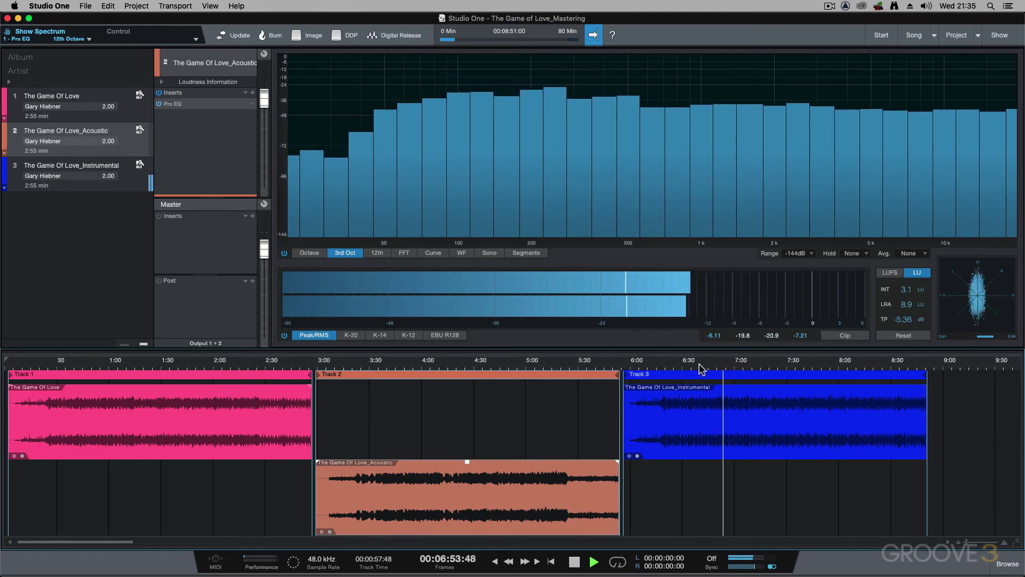
key(space)
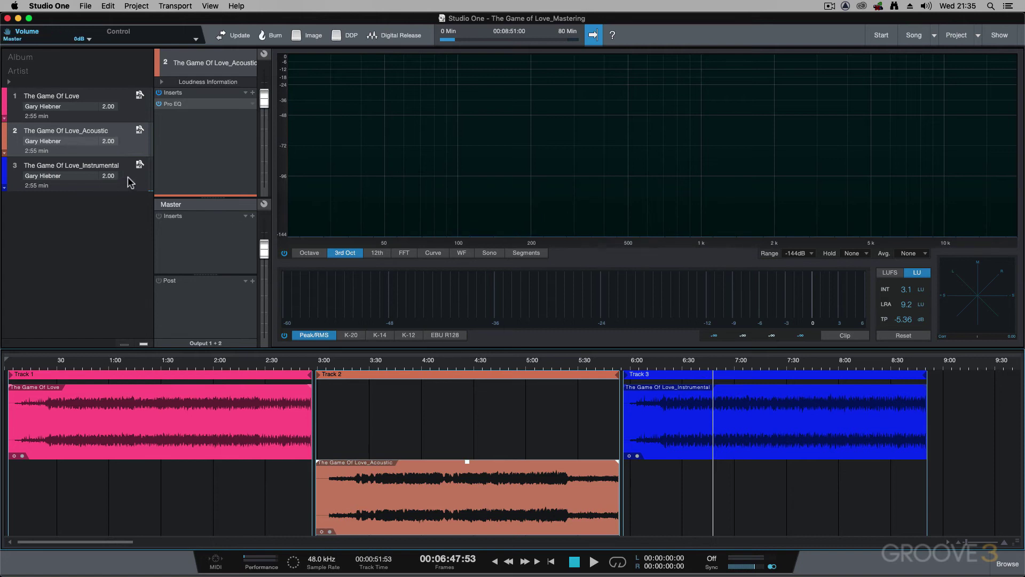
Insert Pro EQ on the Instrumental track by searching 'eq'
click(106, 181)
click(253, 93)
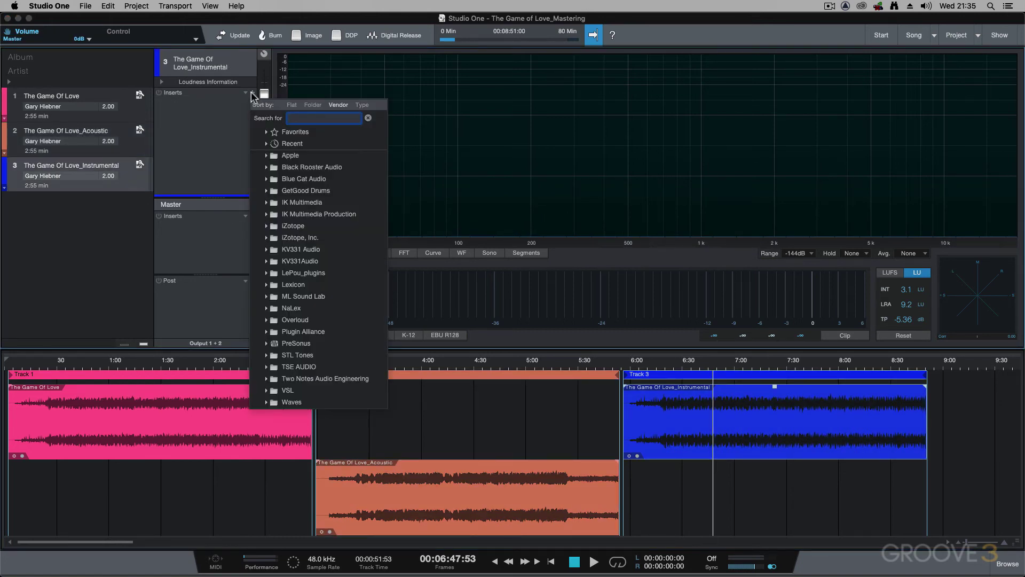
text(eq)
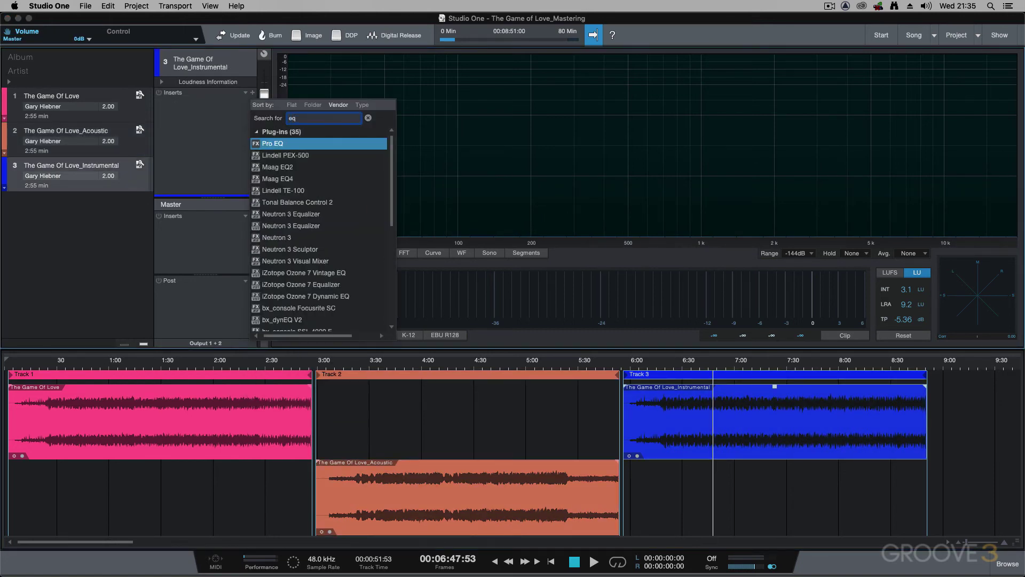
click(274, 143)
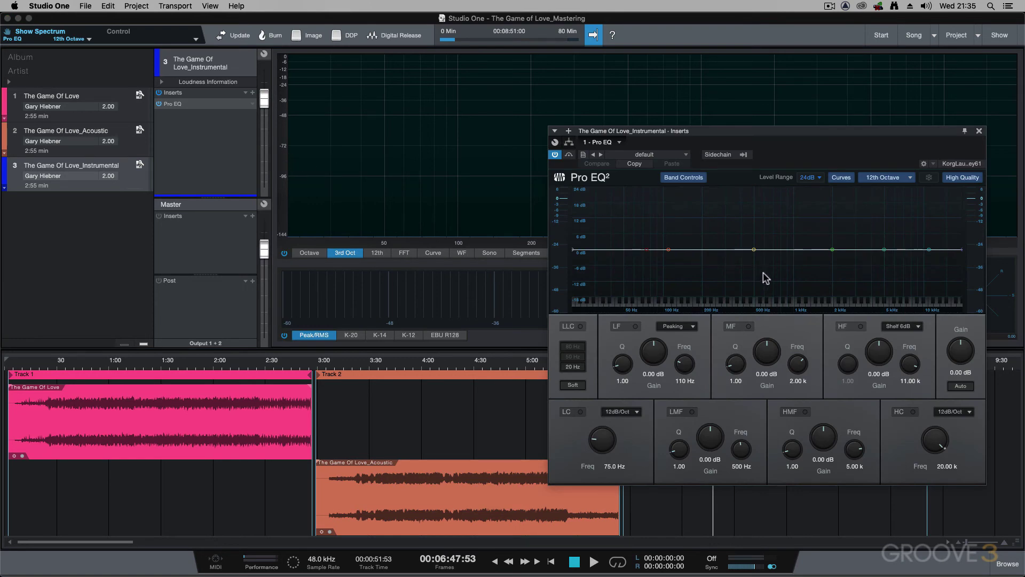
Dip the mid band 2.18 dB at 1.55 kHz, close the EQ and select The Game Of Love
mouse_move(831, 250)
mouse_down()
mouse_move(819, 236)
mouse_move(818, 255)
mouse_up()
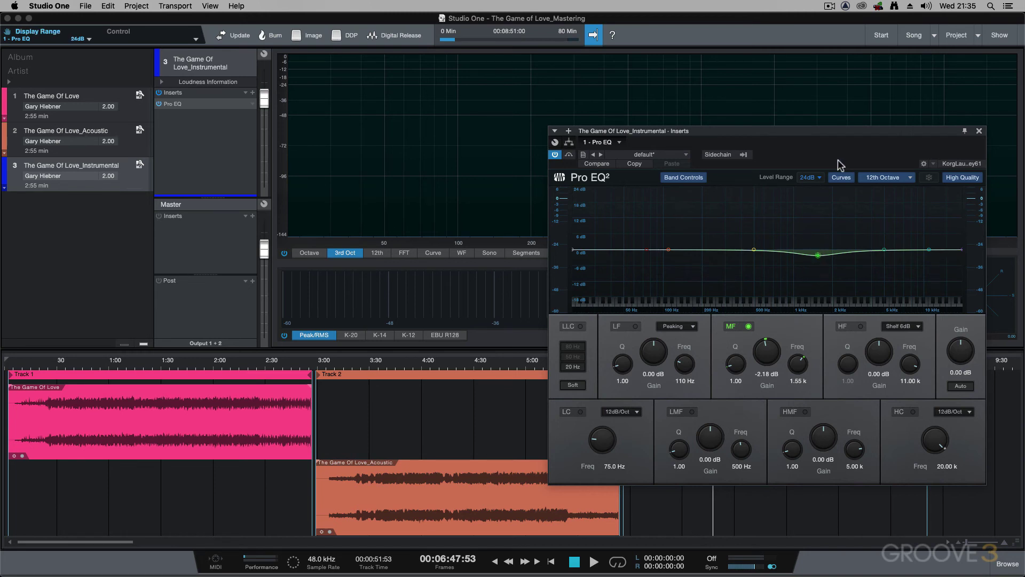
click(979, 130)
click(133, 105)
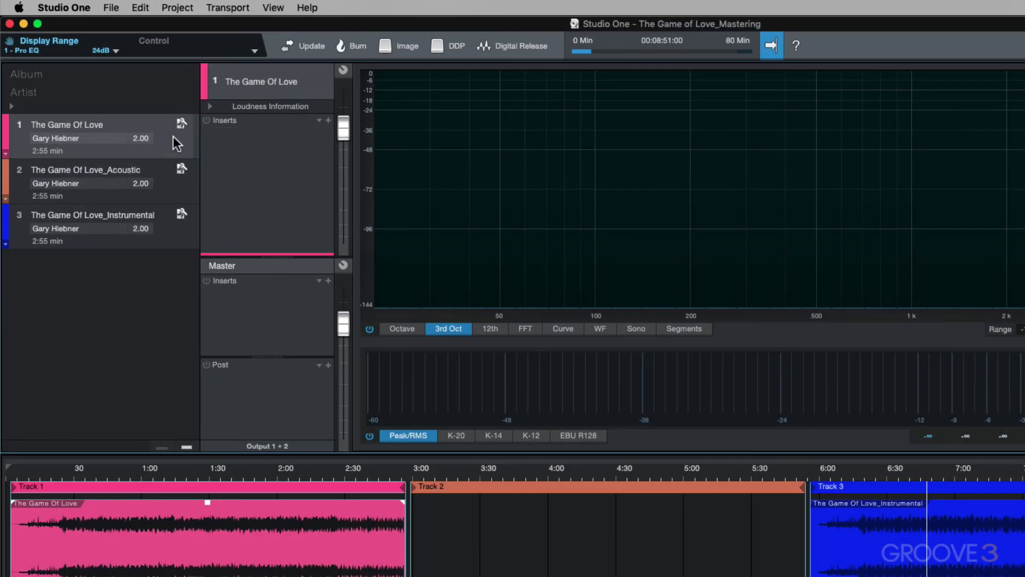
Compare the Acoustic and Instrumental Pro EQ inserts, ending on the Acoustic track
click(163, 179)
click(162, 226)
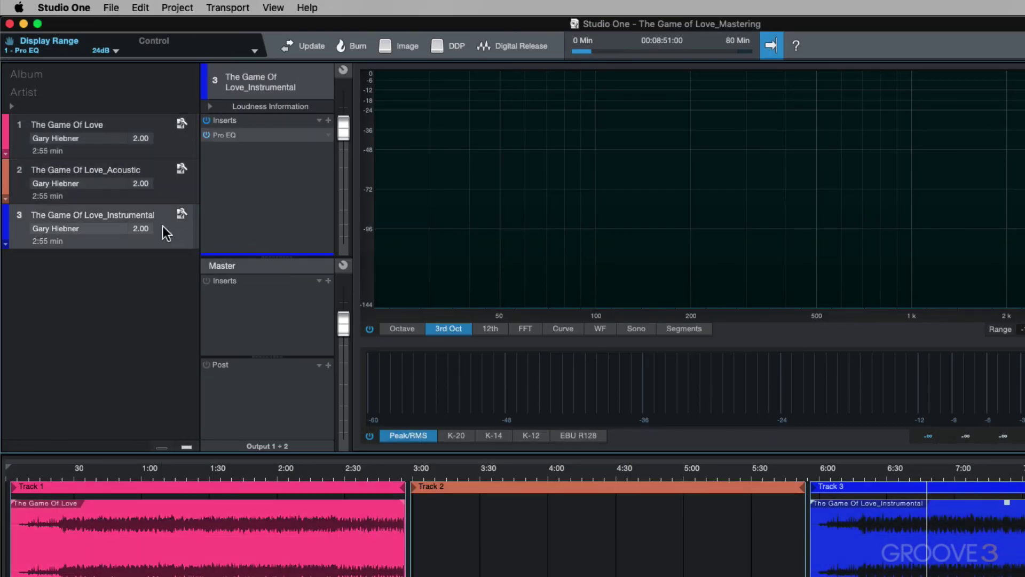
click(161, 188)
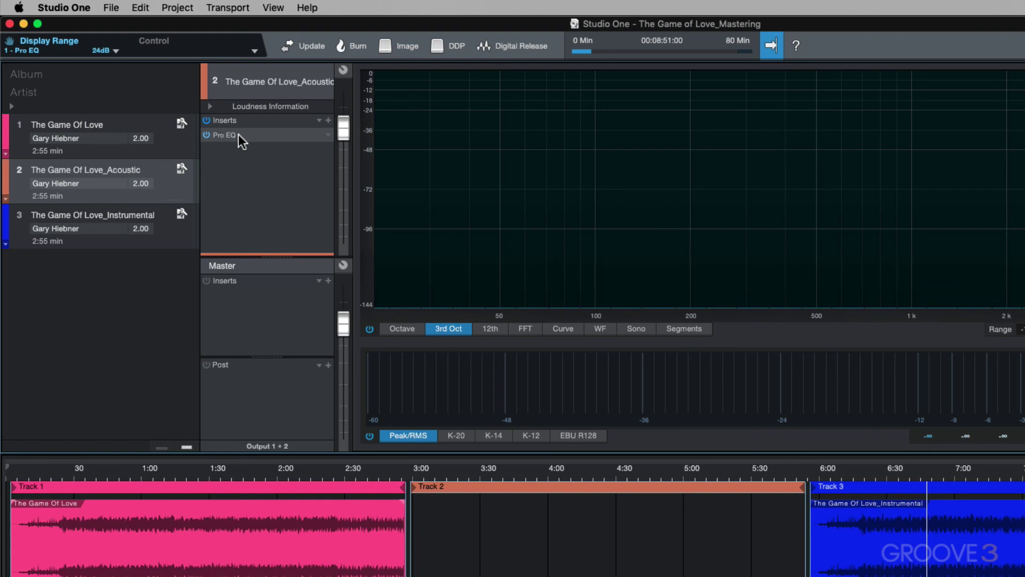